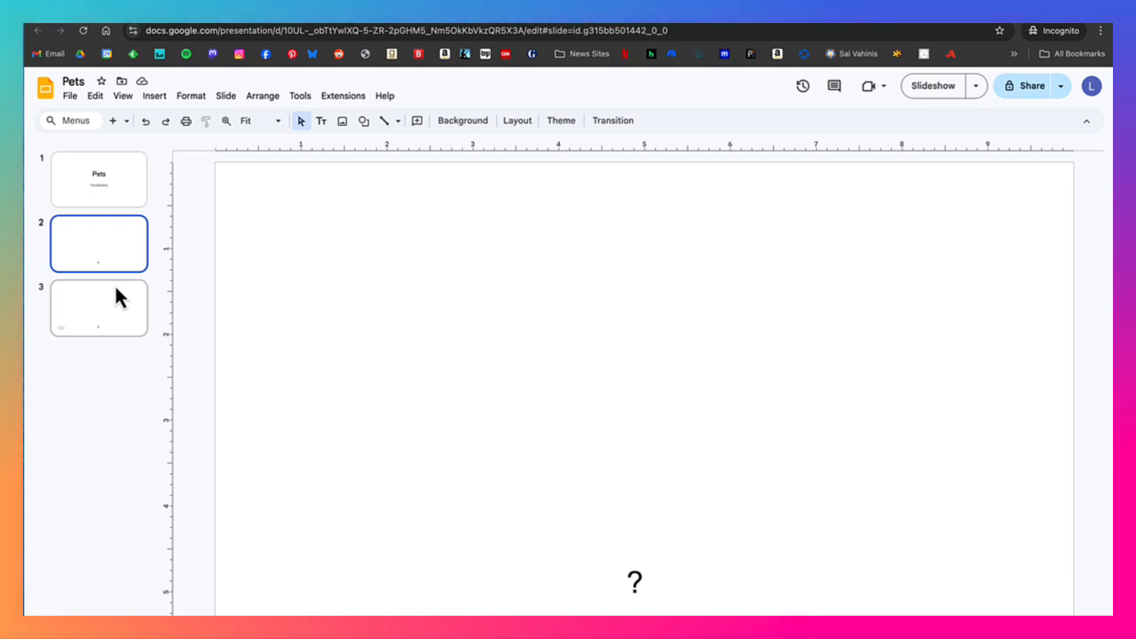
# - Draw a left-pointing block arrow in the lower-left corner of slide 2, about as tall as the "?" text box
pyautogui.click(607, 565)
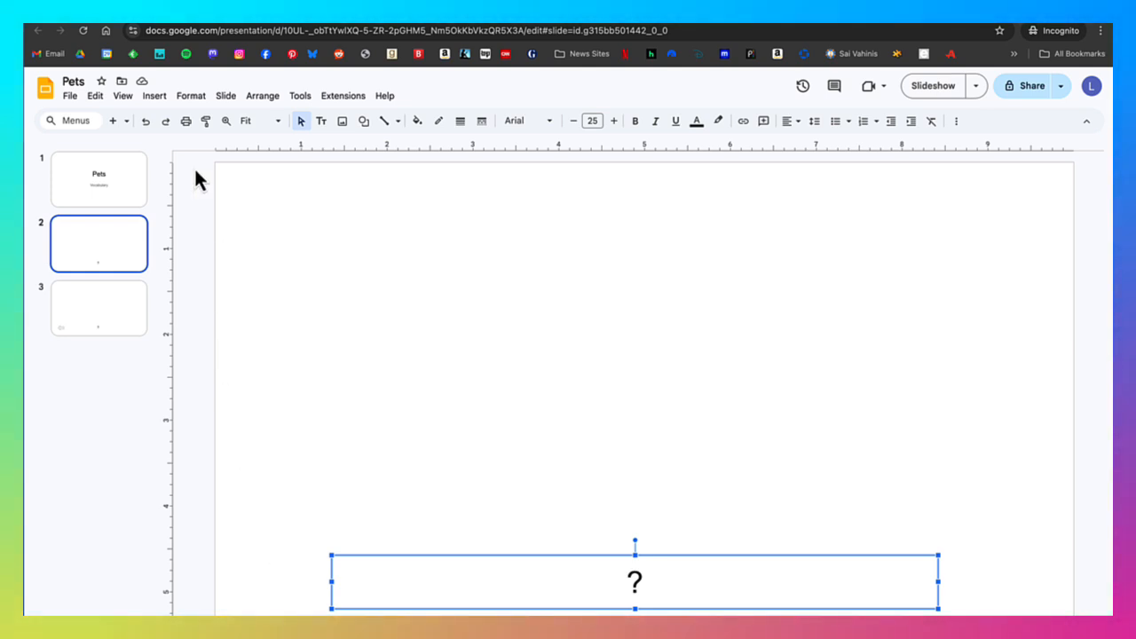
pyautogui.click(157, 98)
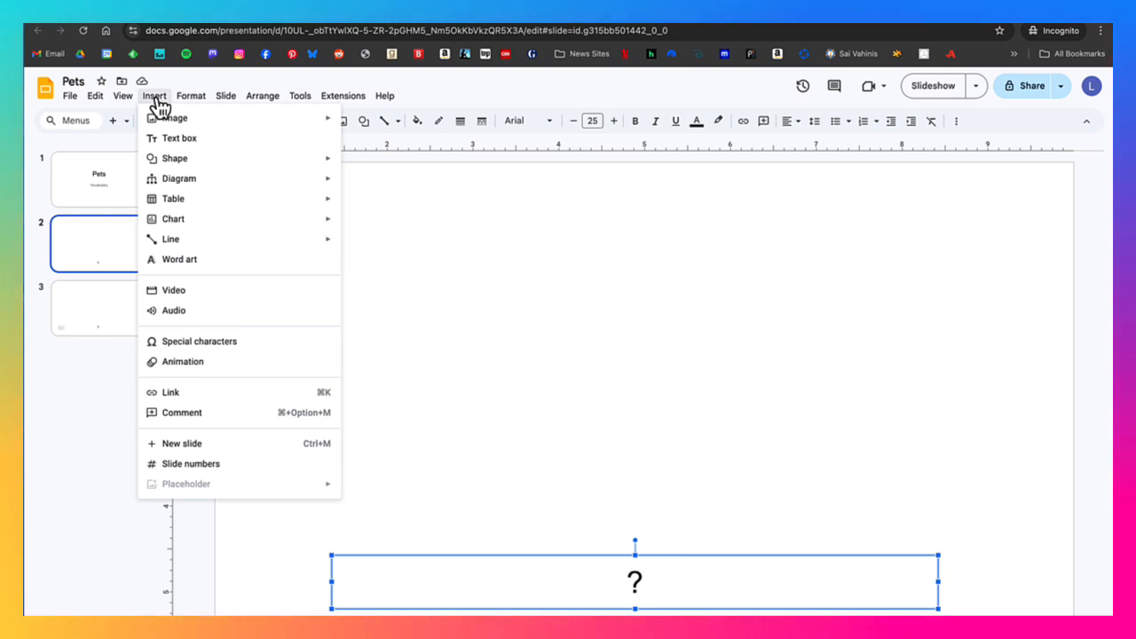
pyautogui.moveTo(177, 165)
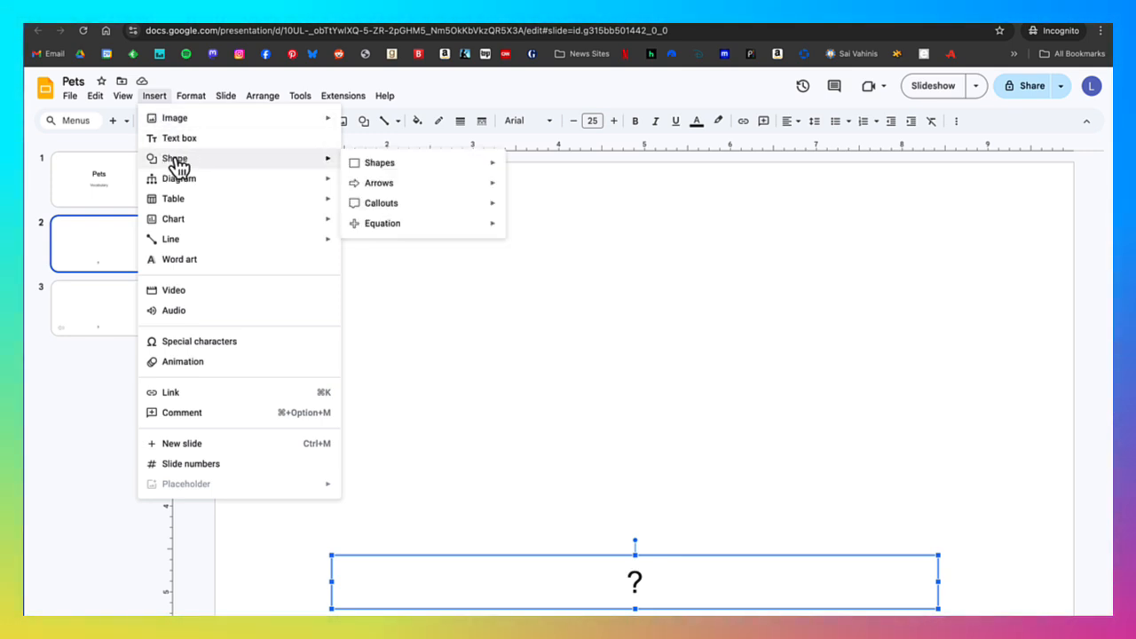
pyautogui.moveTo(380, 190)
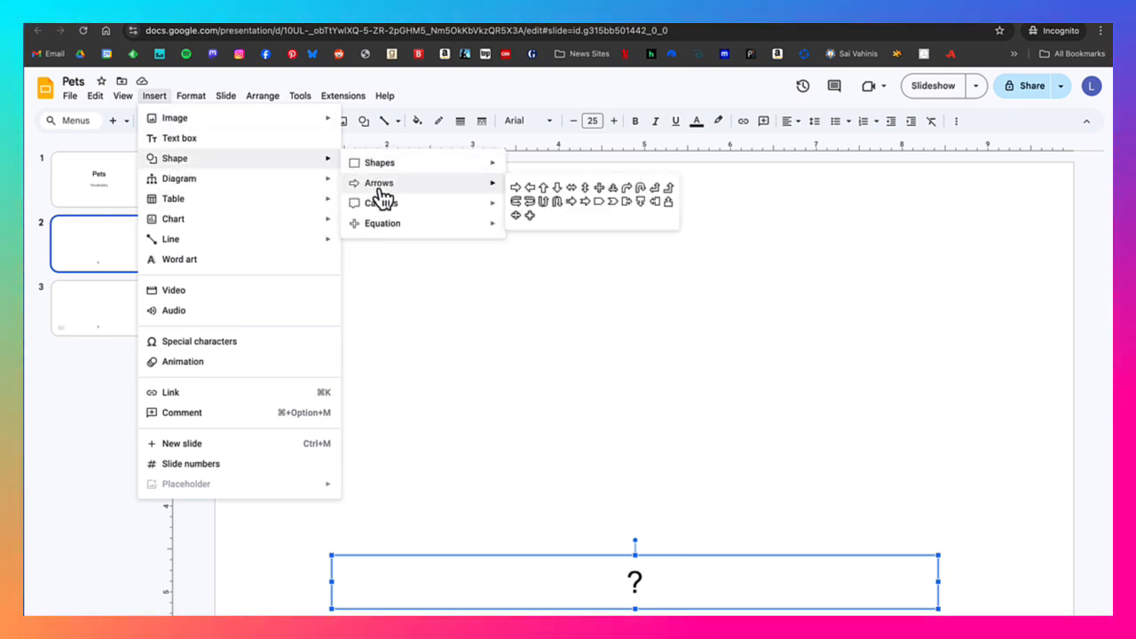
pyautogui.click(530, 187)
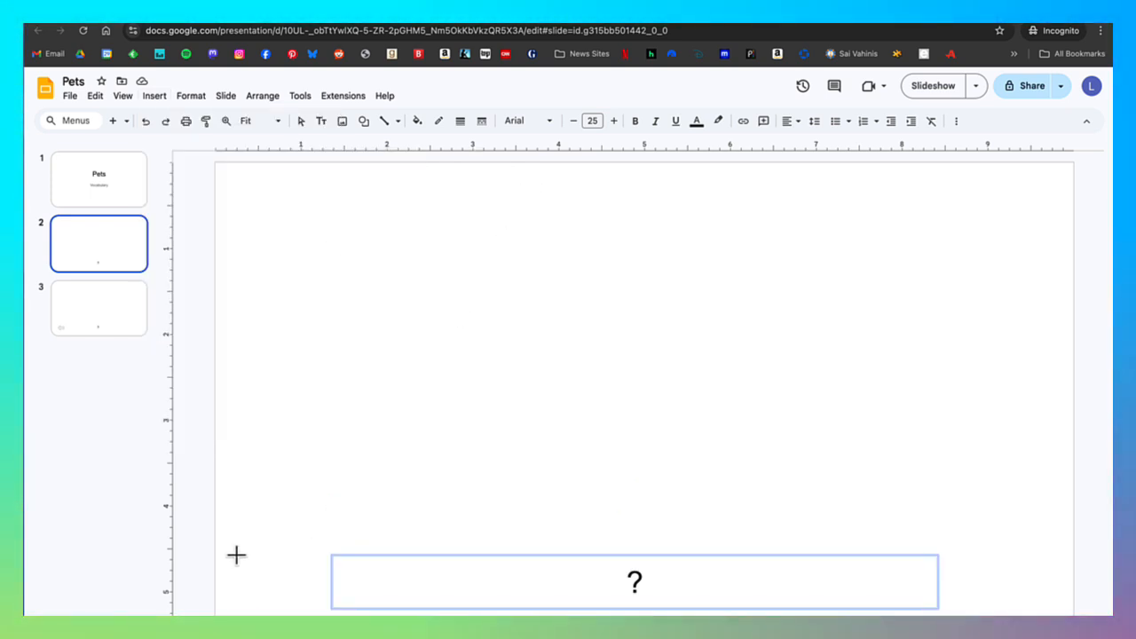
pyautogui.moveTo(236, 555); pyautogui.dragTo(308, 609)
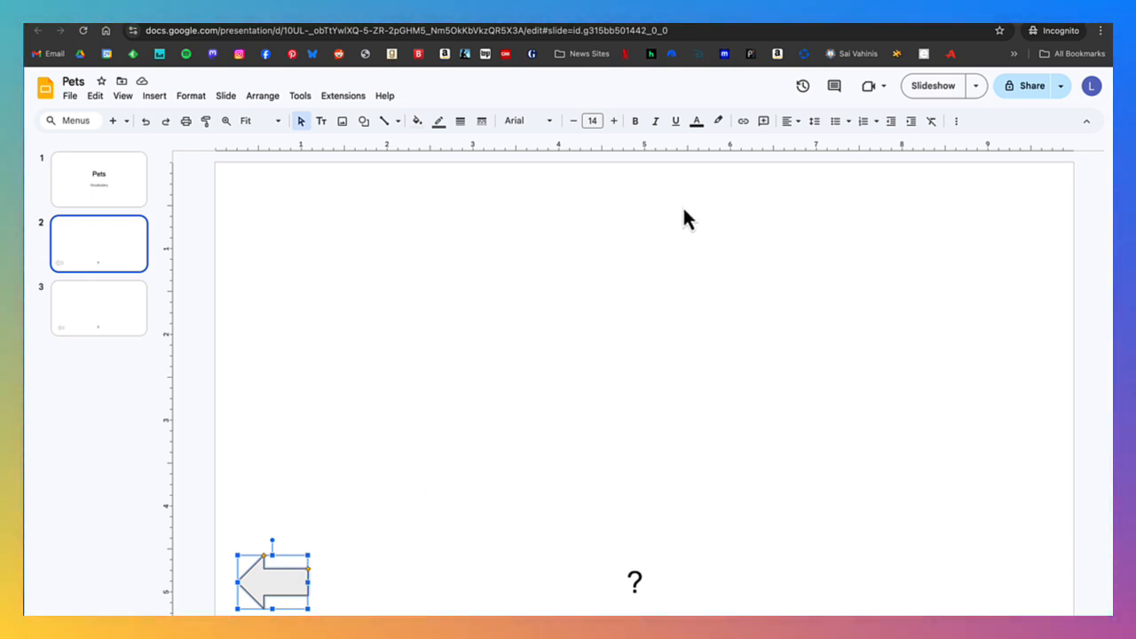
# - Link the left arrow on slide 2 to the Previous Slide
pyautogui.click(744, 121)
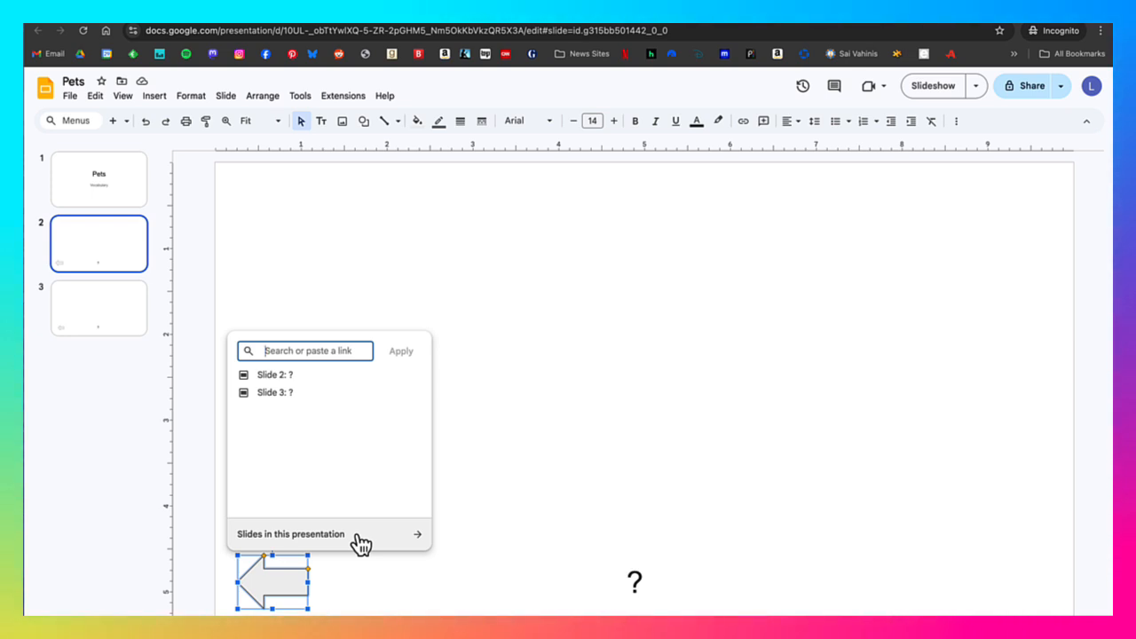
pyautogui.click(422, 538)
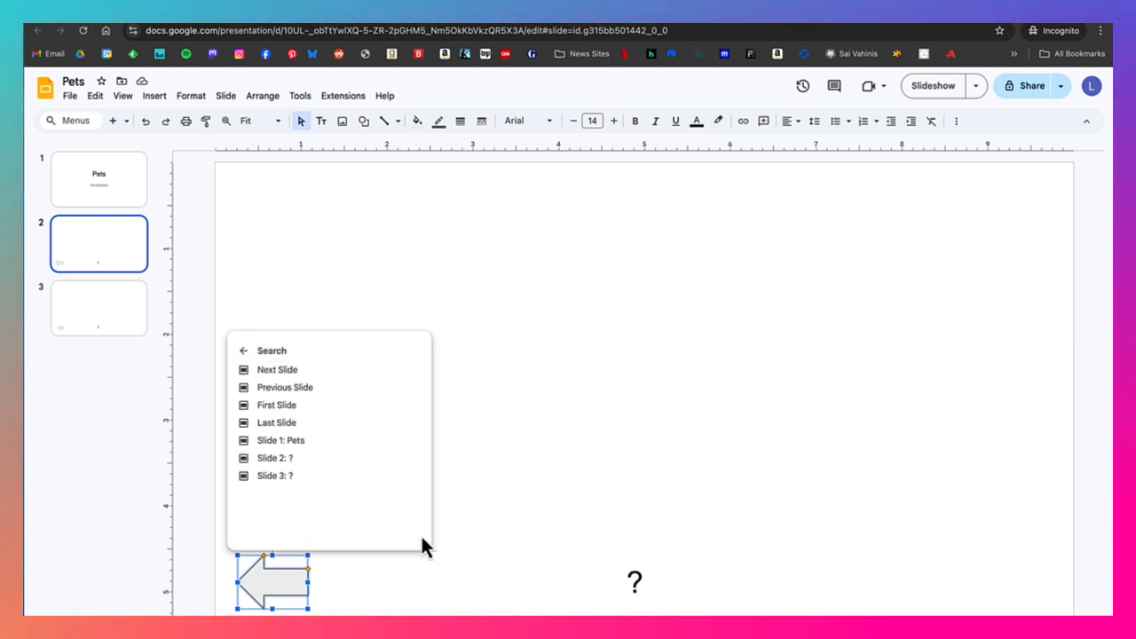
pyautogui.click(321, 391)
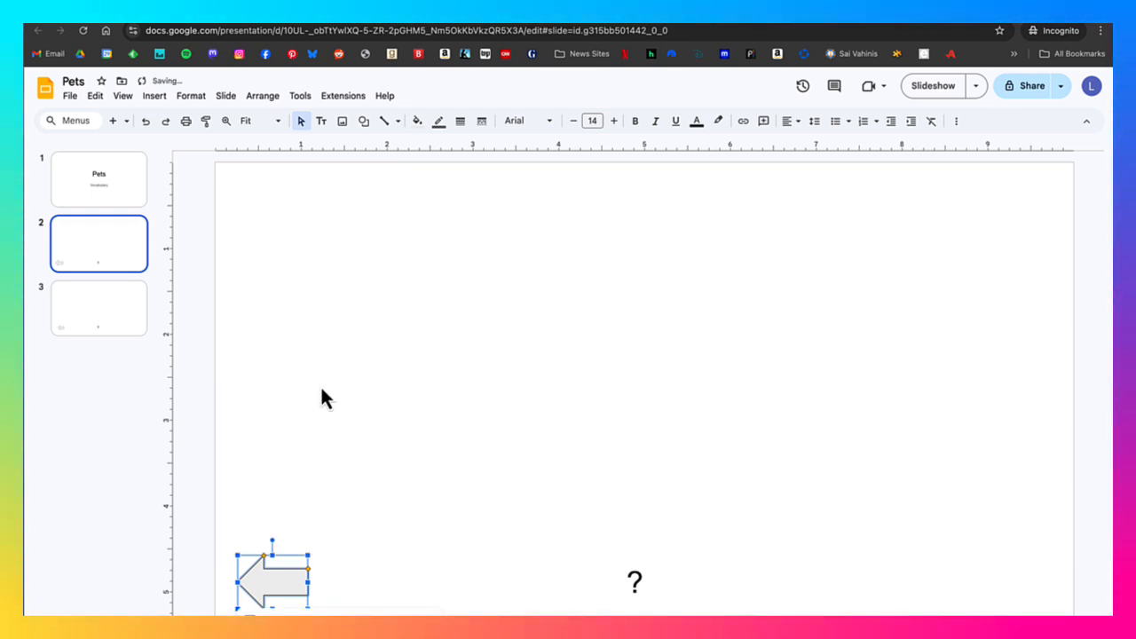
pyautogui.click(325, 469)
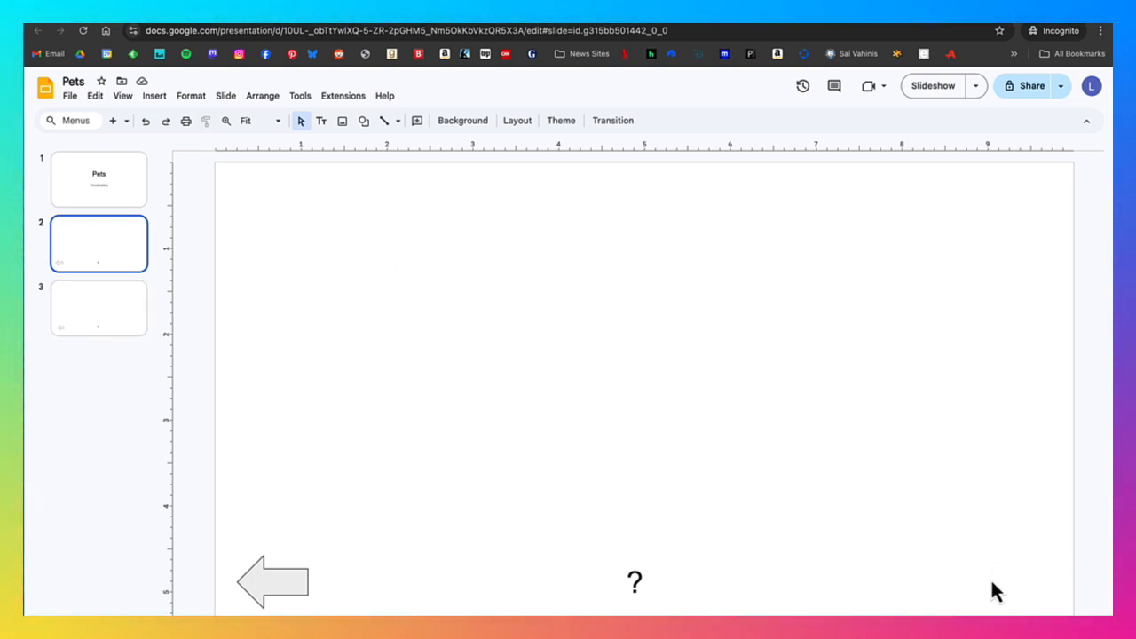
# - Draw a right-pointing block arrow in the lower-right corner of slide 2, beside the "?" text box
pyautogui.click(422, 583)
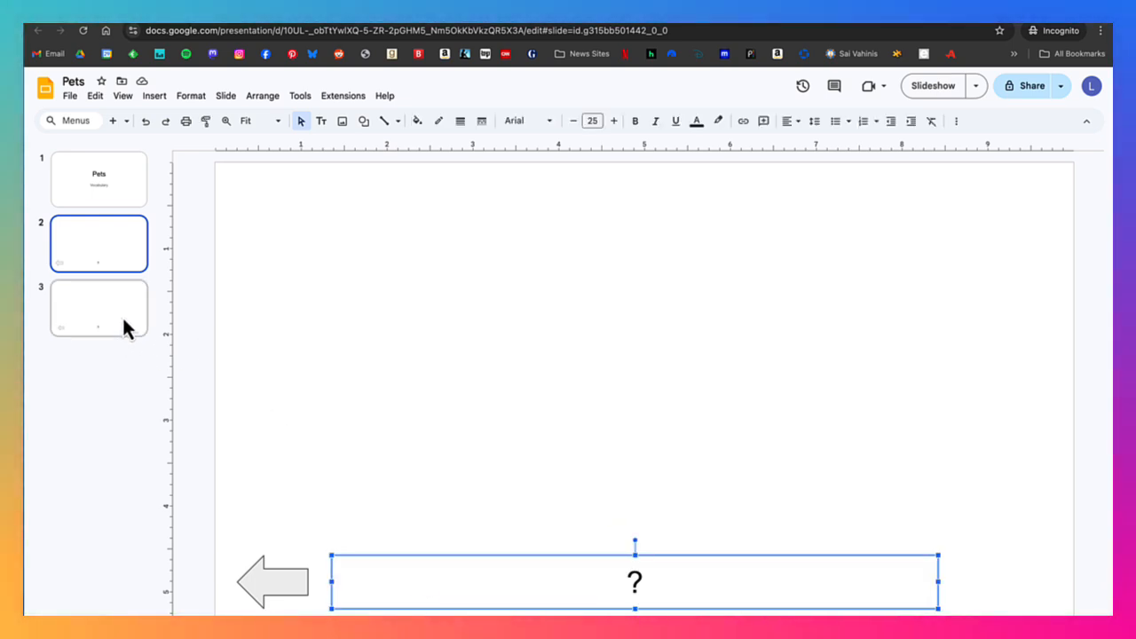
pyautogui.click(124, 326)
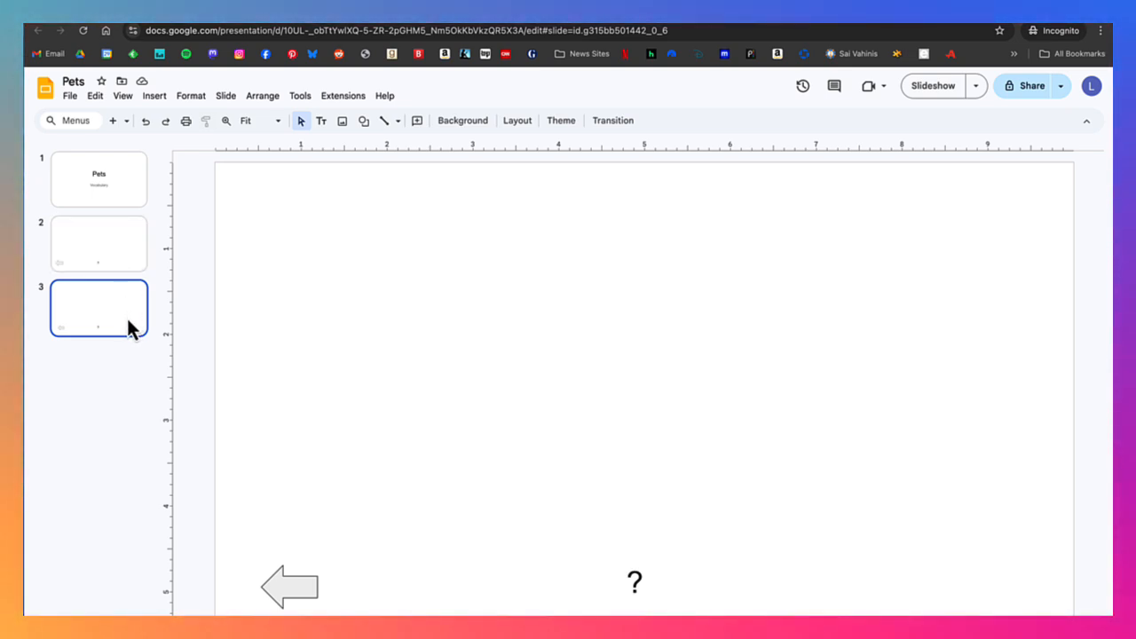
pyautogui.click(120, 258)
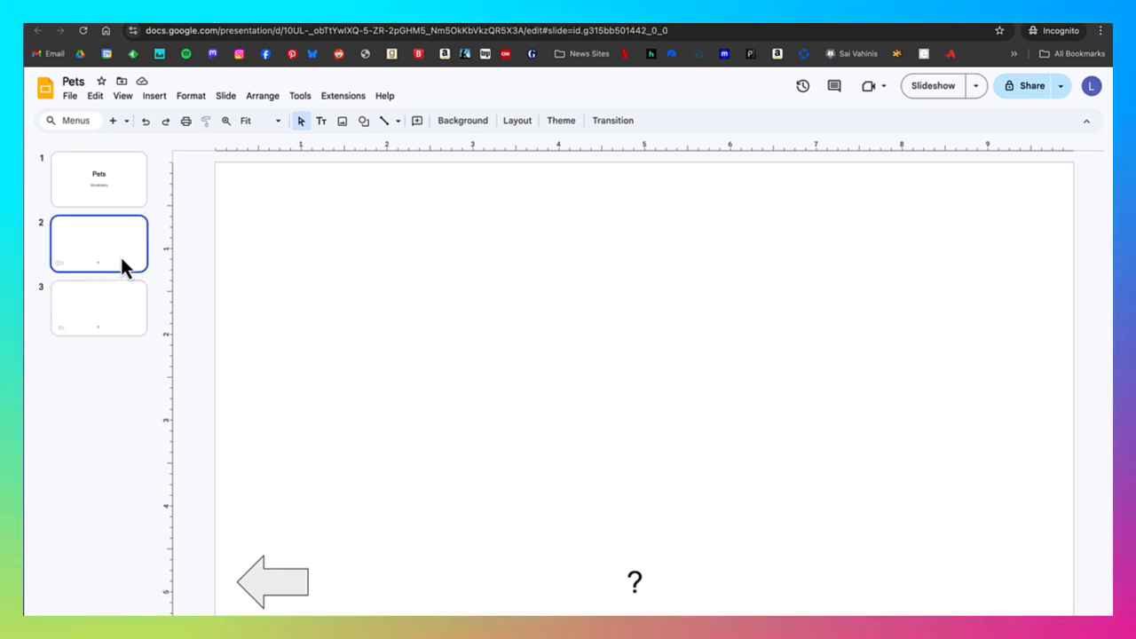
pyautogui.click(153, 97)
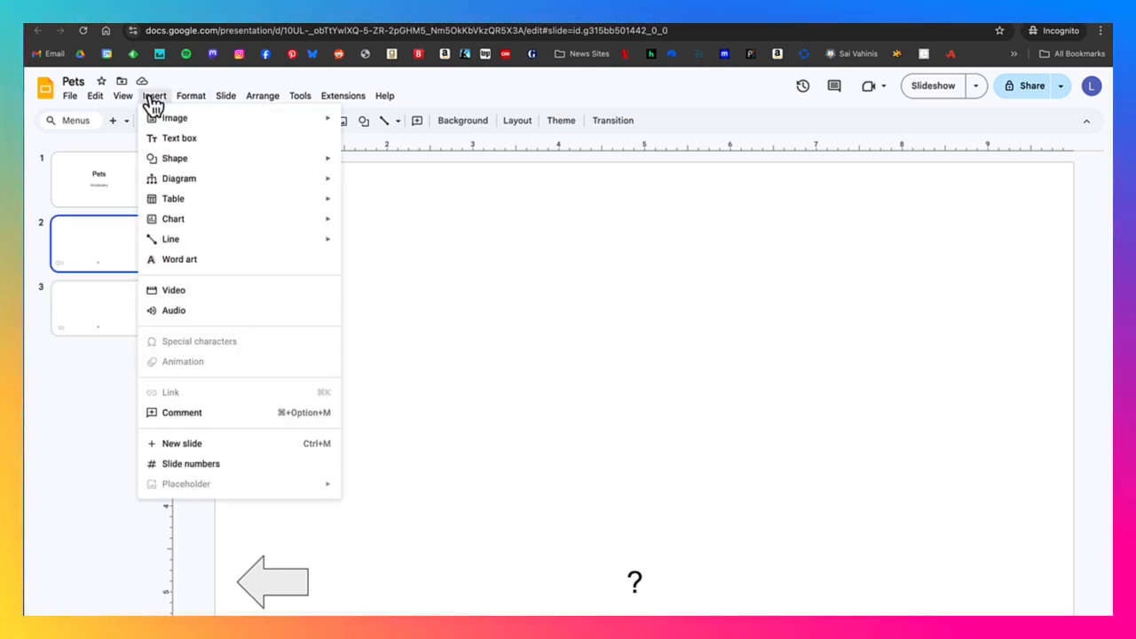
pyautogui.moveTo(178, 160)
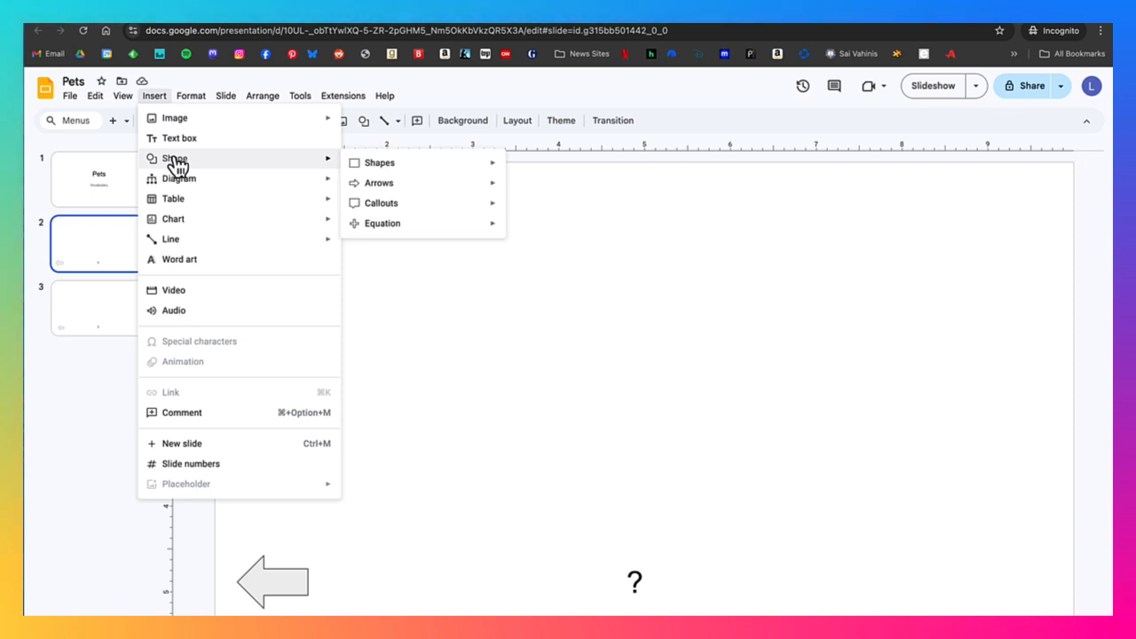
pyautogui.moveTo(402, 191)
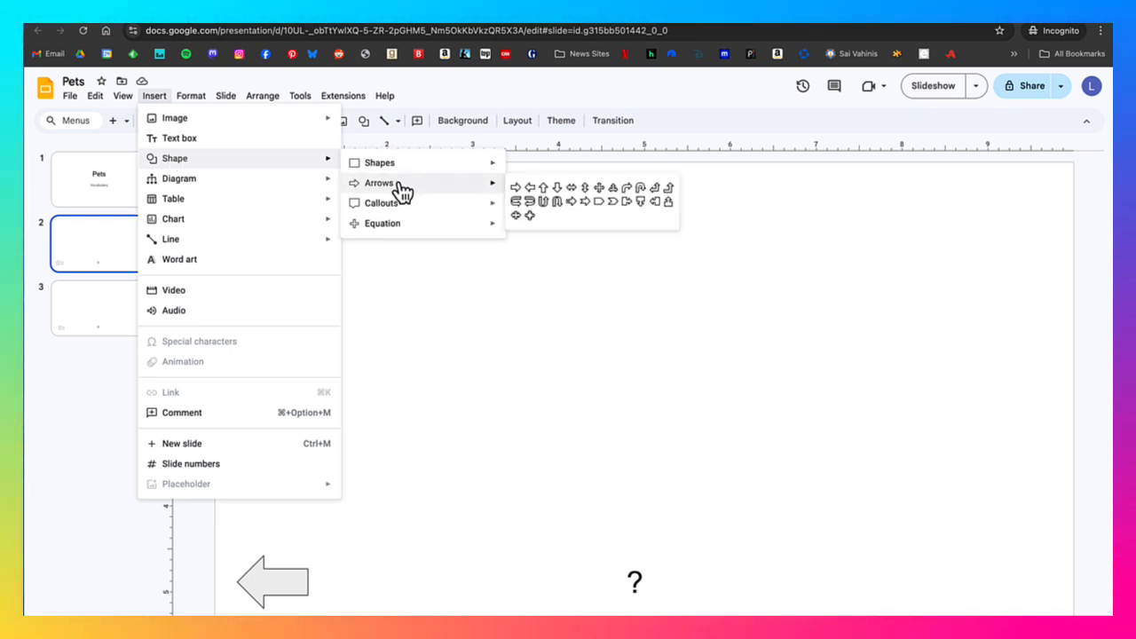
pyautogui.click(515, 188)
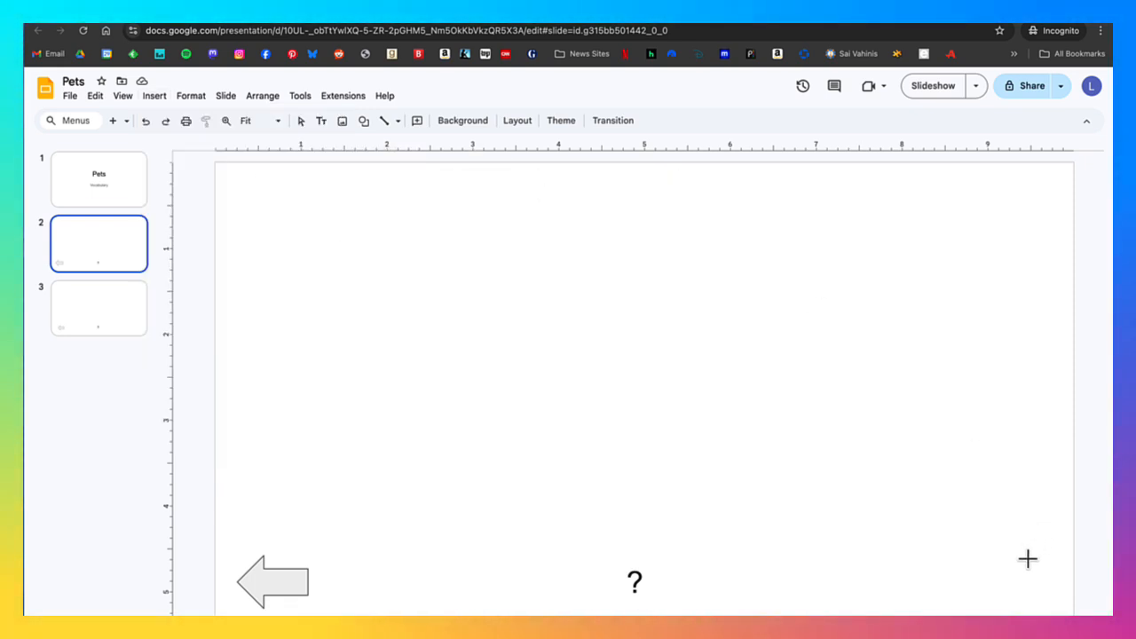
pyautogui.moveTo(953, 561); pyautogui.dragTo(989, 591)
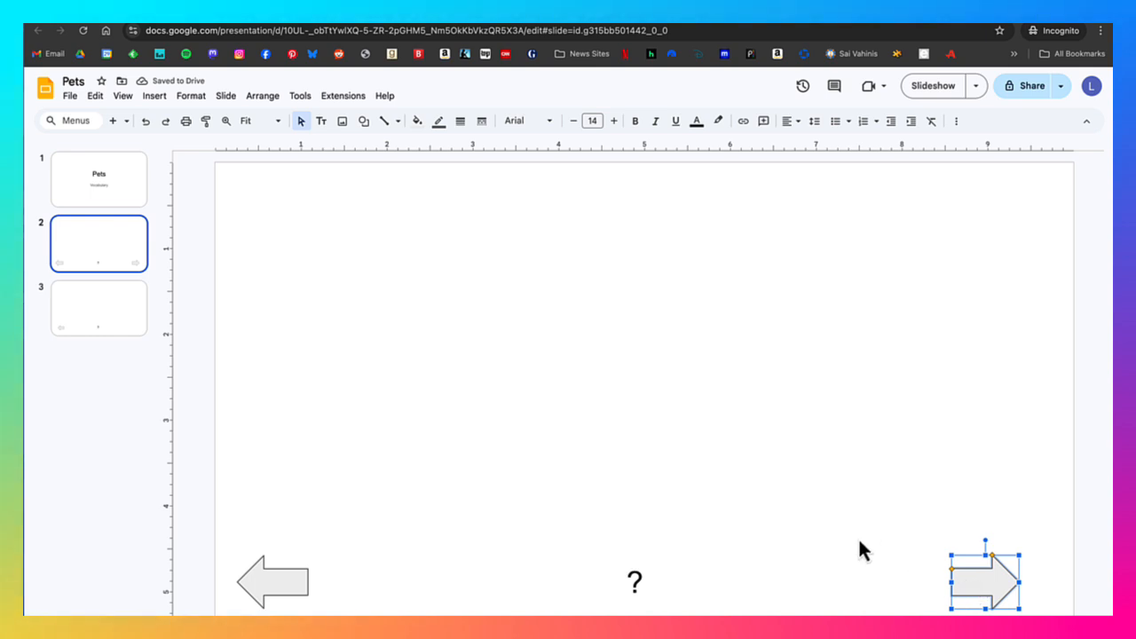
pyautogui.click(818, 595)
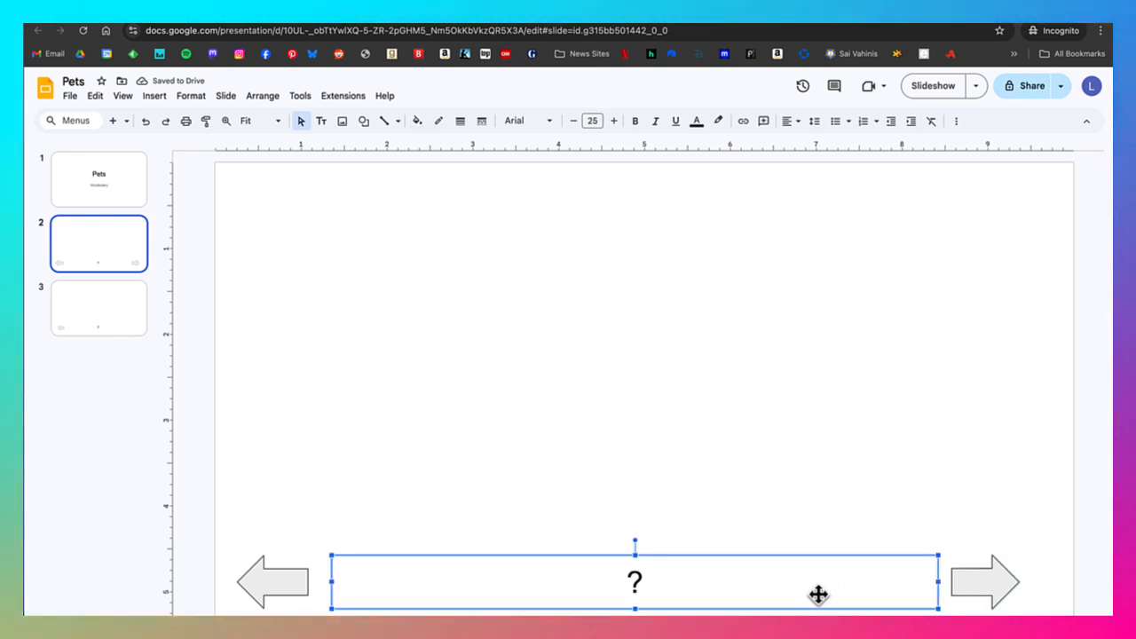
pyautogui.click(932, 535)
# - Link the right arrow on slide 2 to the Next Slide
pyautogui.click(973, 575)
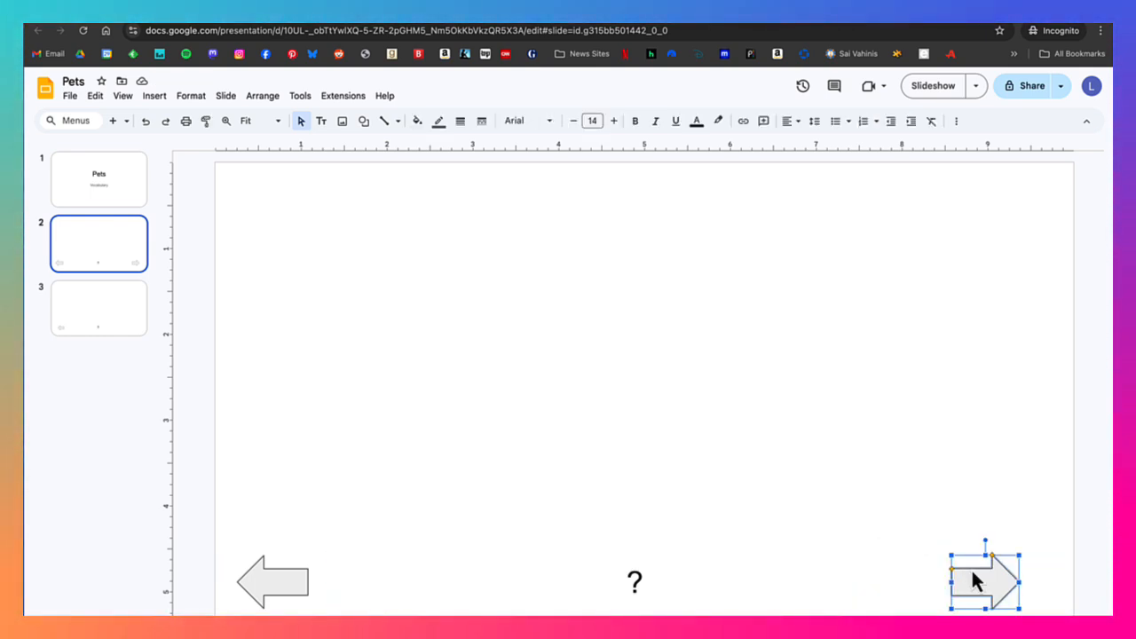
pyautogui.click(745, 126)
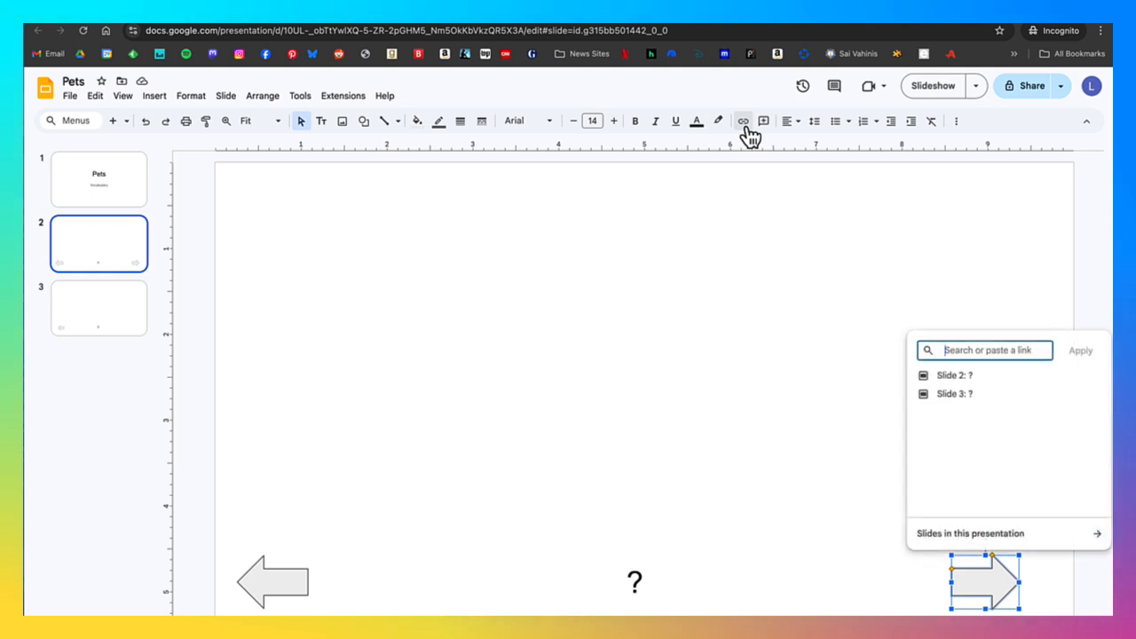
pyautogui.click(961, 537)
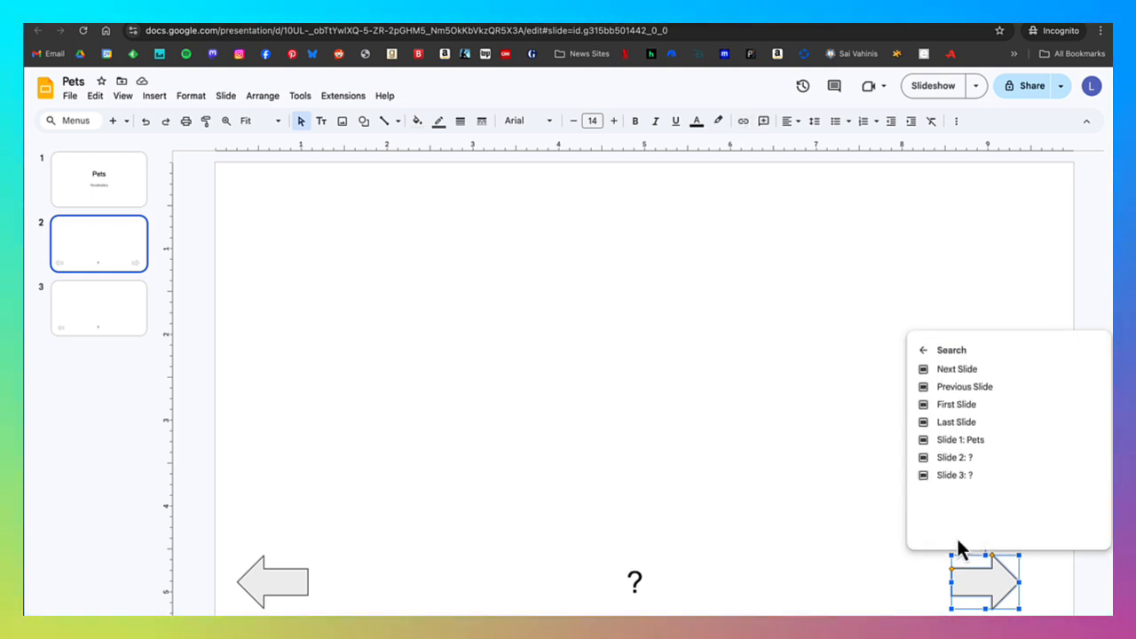
pyautogui.click(967, 373)
pyautogui.click(916, 424)
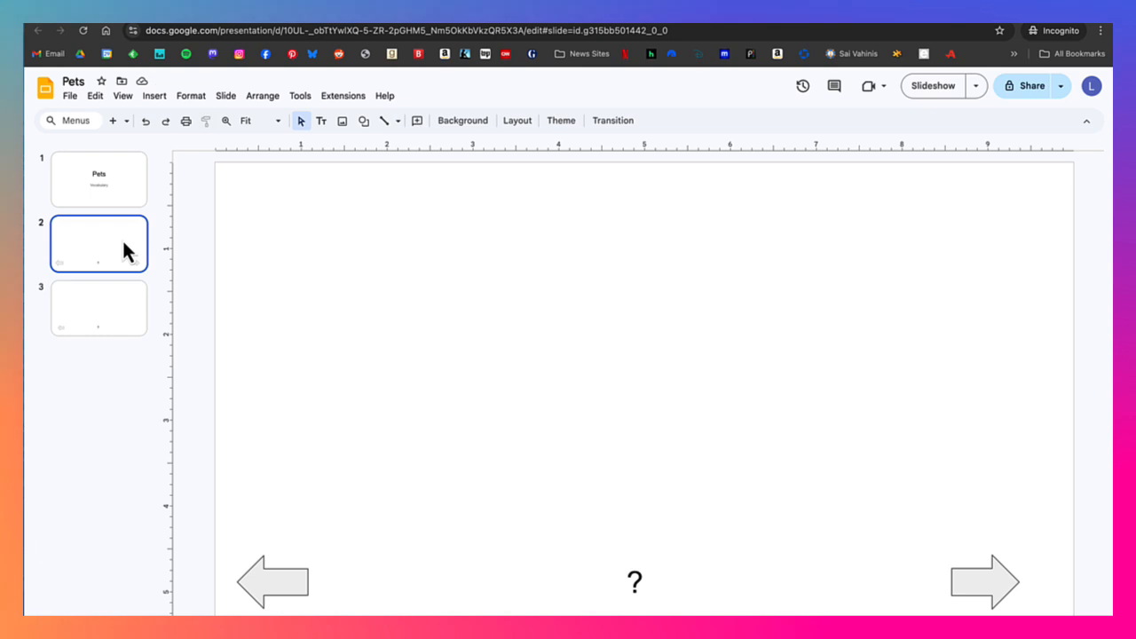
# - Delete slide 3, leaving the title slide and the slide with both arrows
pyautogui.click(129, 309)
pyautogui.rightClick(128, 309)
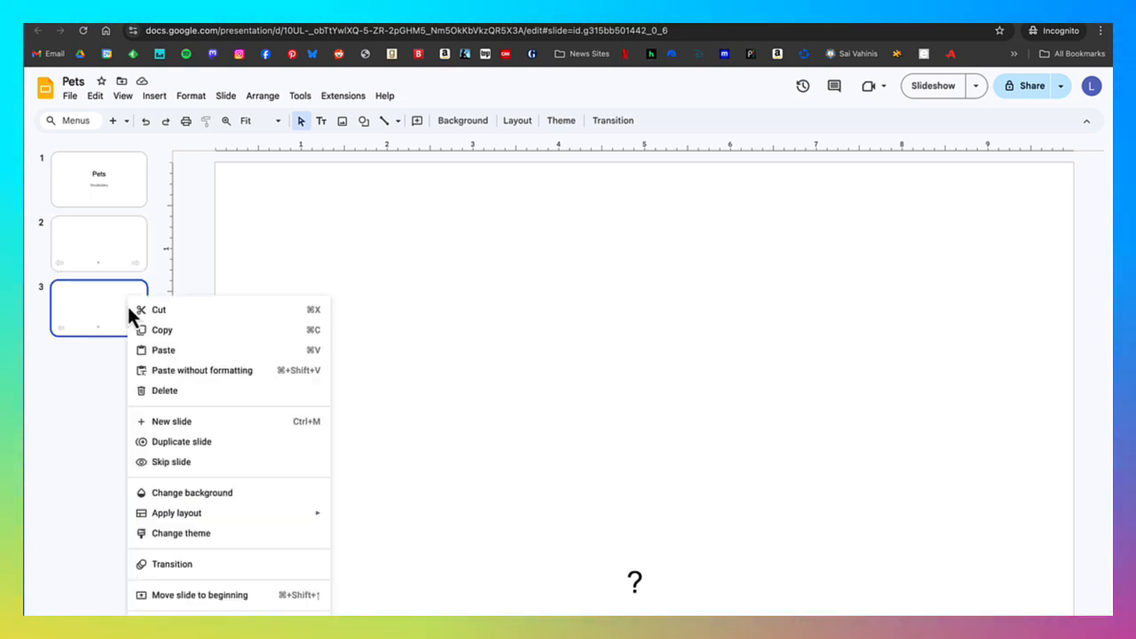
pyautogui.click(161, 393)
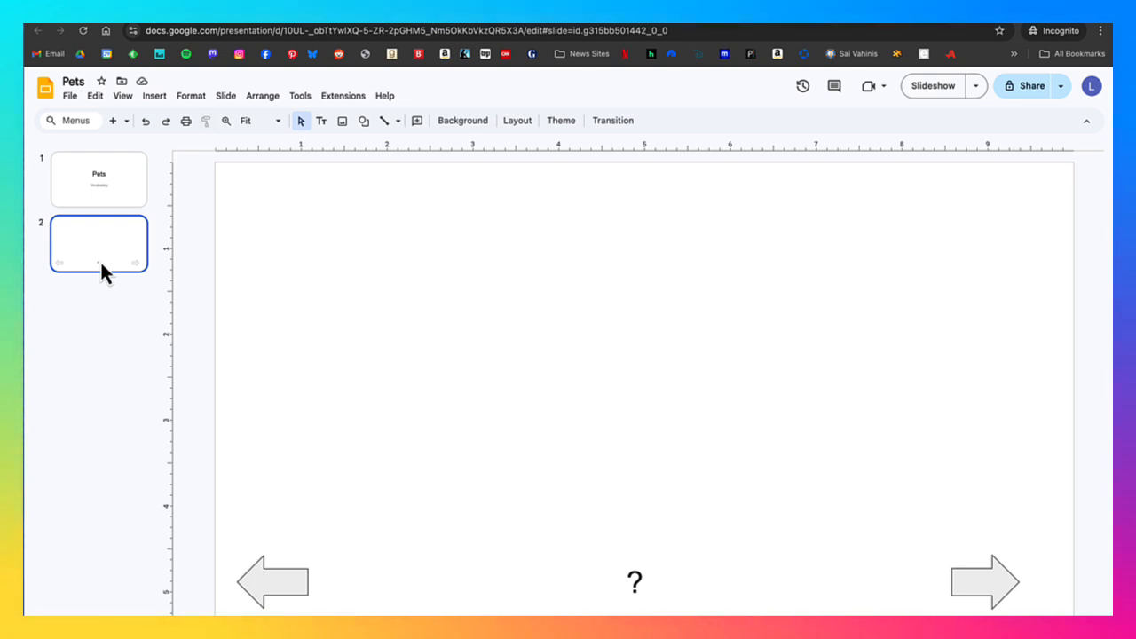
# - Duplicate slide 2 eight times so that the presentation runs to slide 10
pyautogui.hotkey('ctrl', 'd')
pyautogui.hotkey('ctrl', 'd')
pyautogui.hotkey('ctrl', 'd')
pyautogui.hotkey('ctrl', 'd')
pyautogui.hotkey('ctrl', 'd')
pyautogui.hotkey('ctrl', 'd')
pyautogui.hotkey('ctrl', 'd')
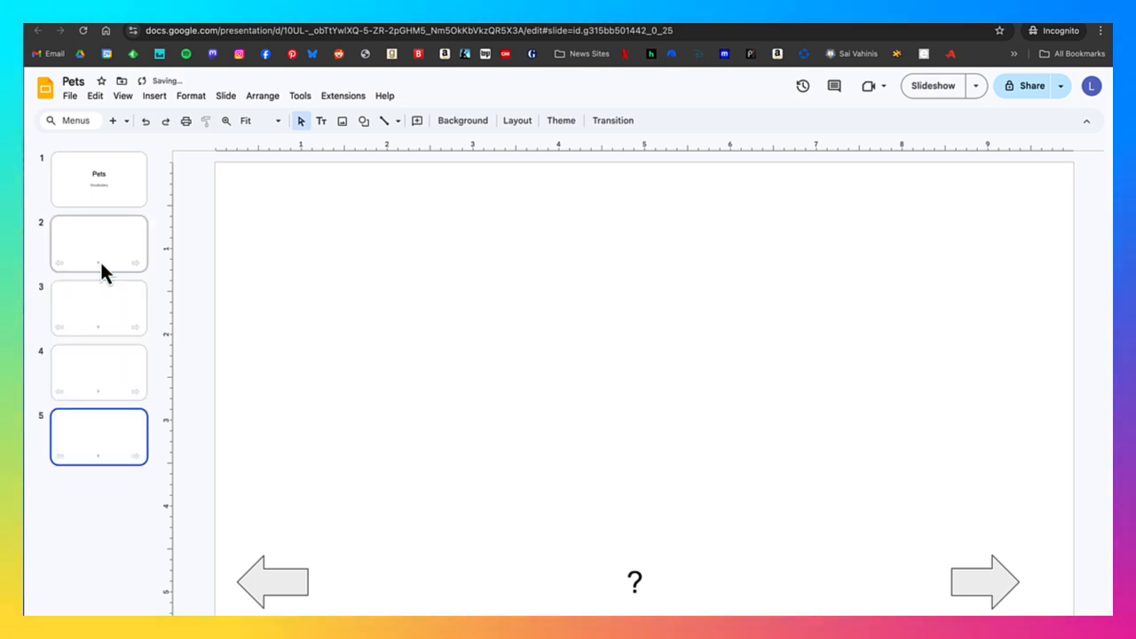
pyautogui.hotkey('ctrl', 'd')
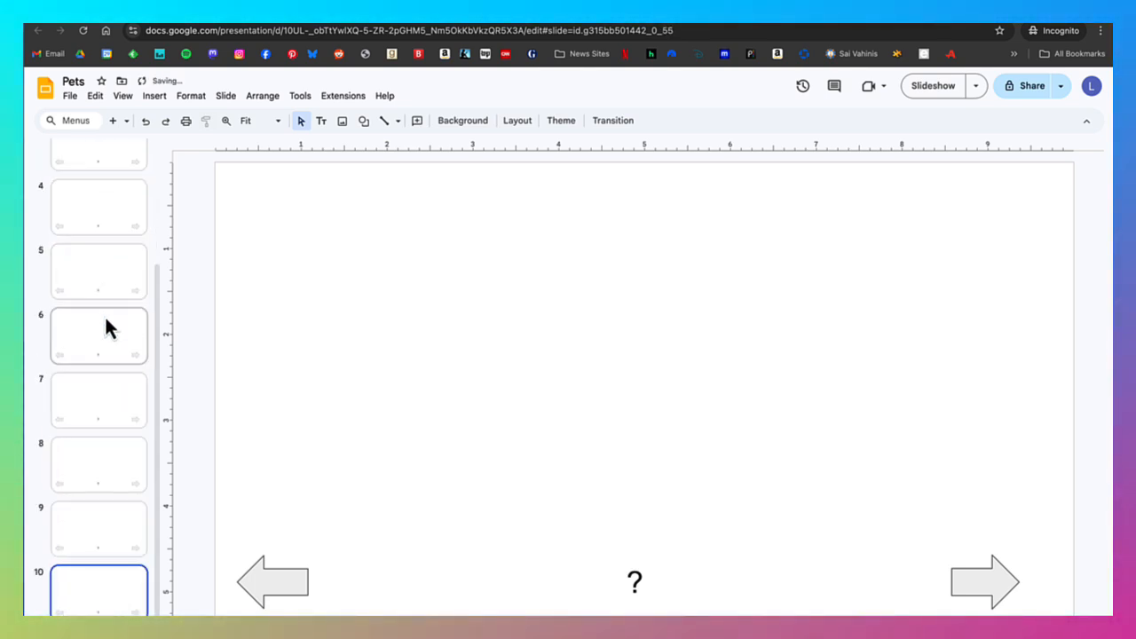
# - Look through the duplicated slides and delete the right arrow from slide 10
pyautogui.scroll(2, 104, 315)
pyautogui.click(116, 222)
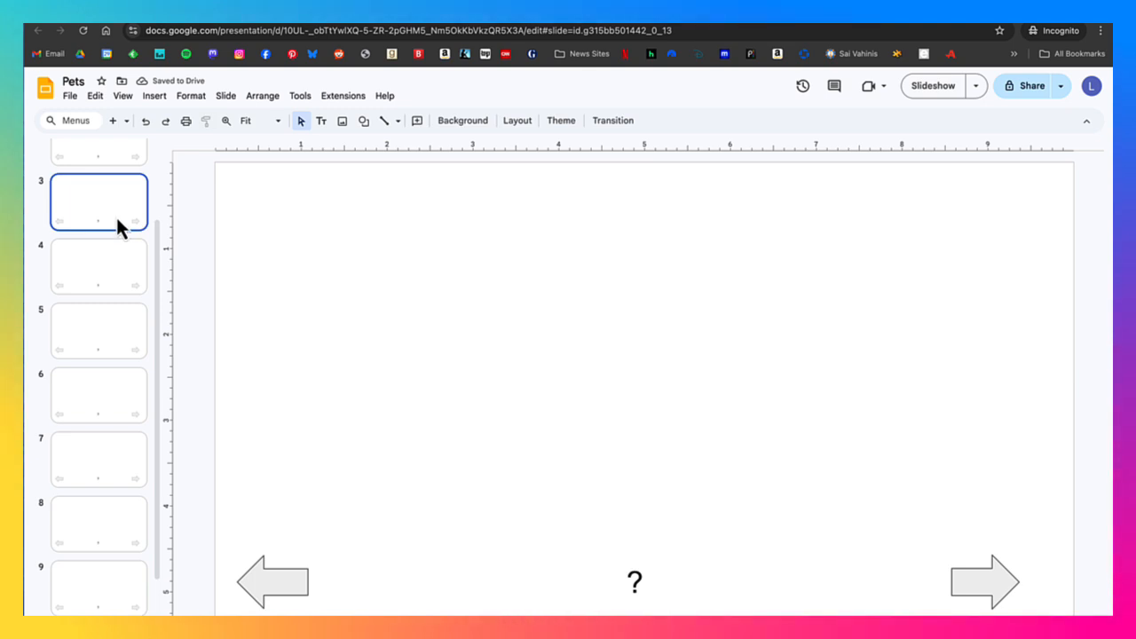
pyautogui.click(122, 288)
pyautogui.click(120, 348)
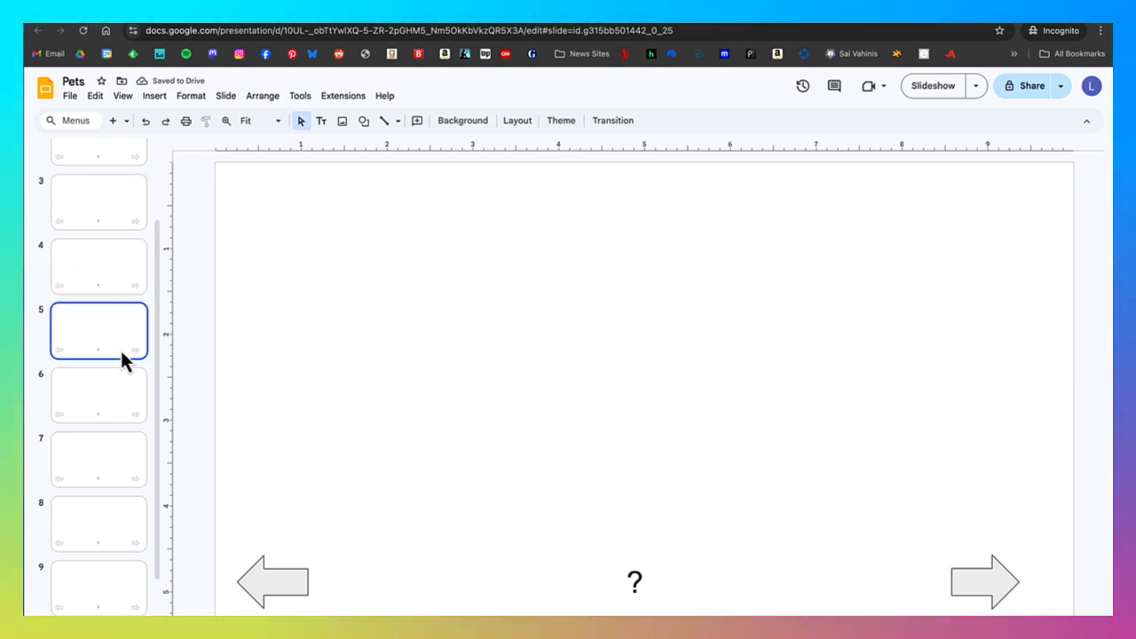
pyautogui.click(121, 395)
pyautogui.scroll(-1, 121, 395)
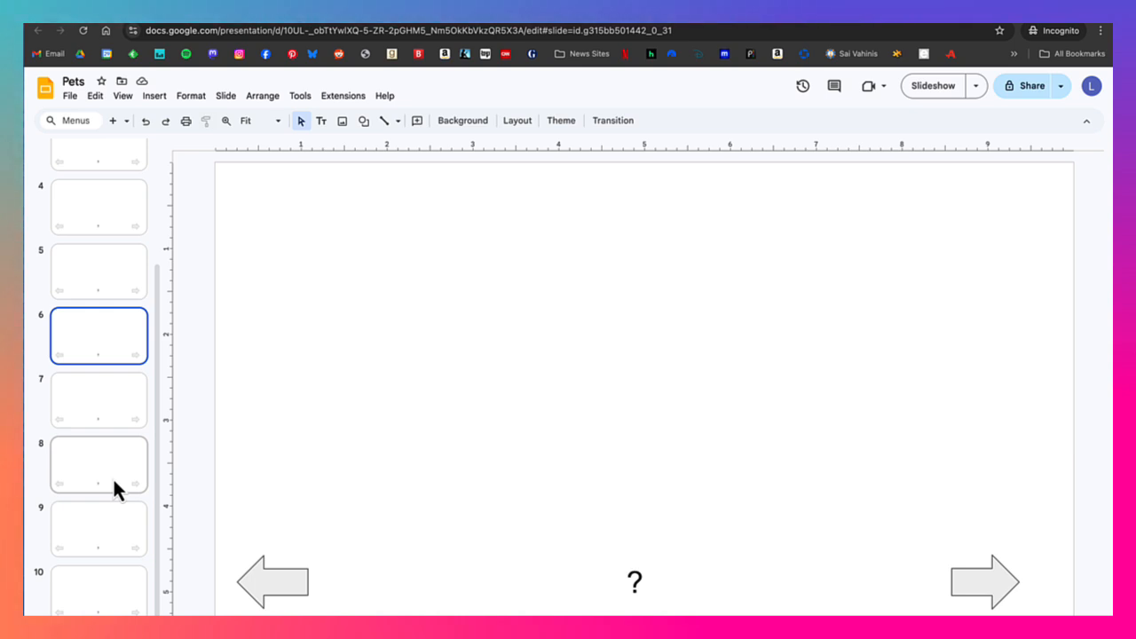
pyautogui.click(116, 611)
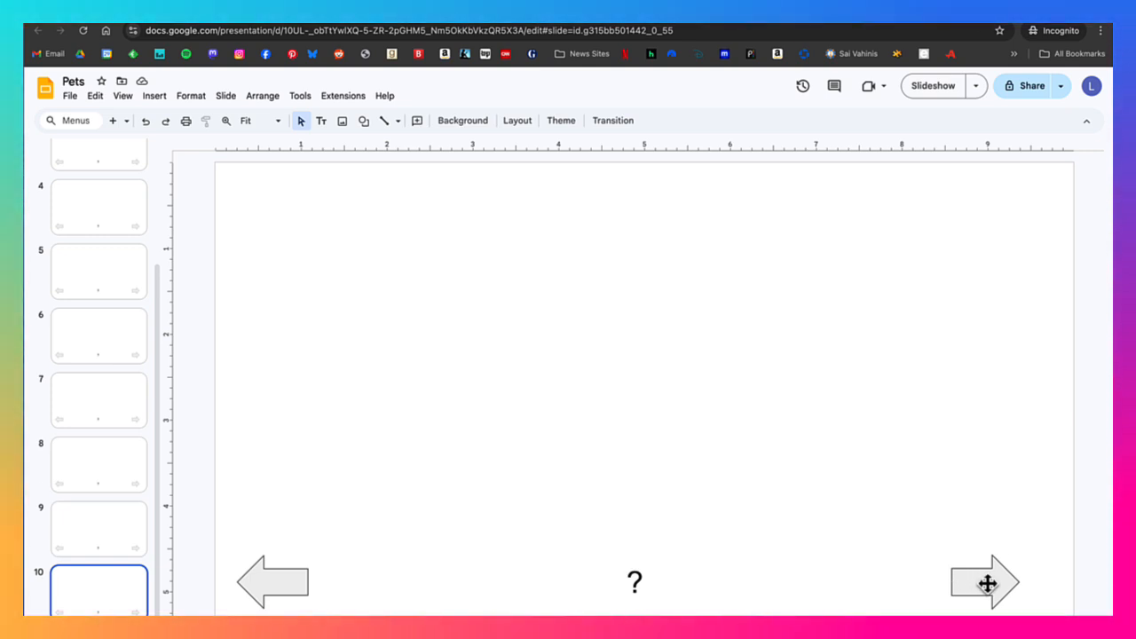
pyautogui.click(988, 583)
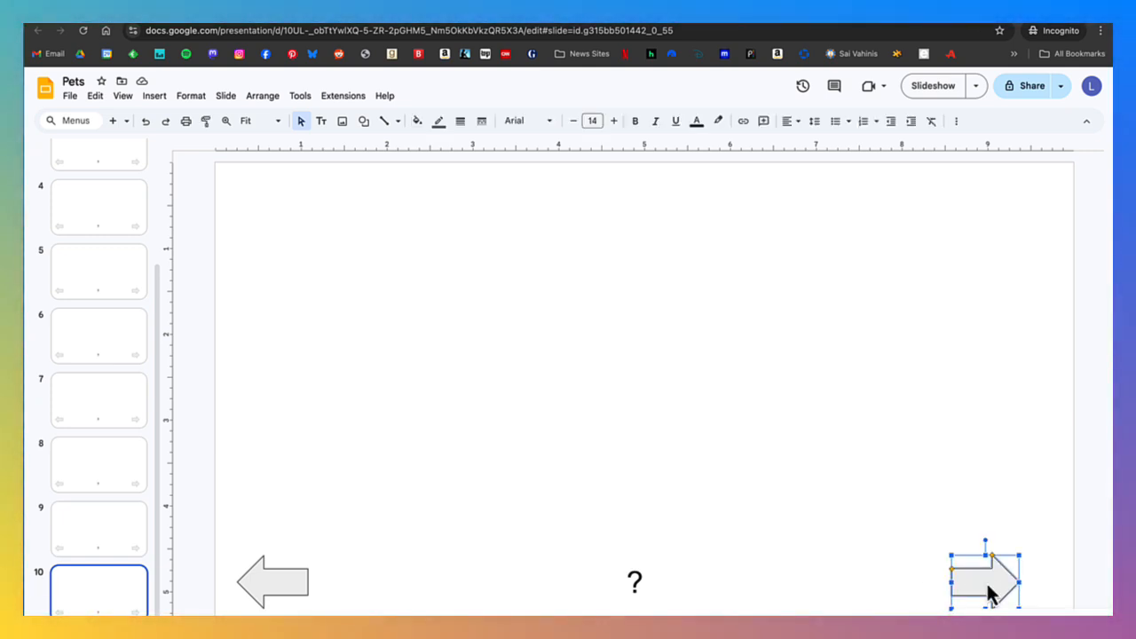
pyautogui.press('Delete')
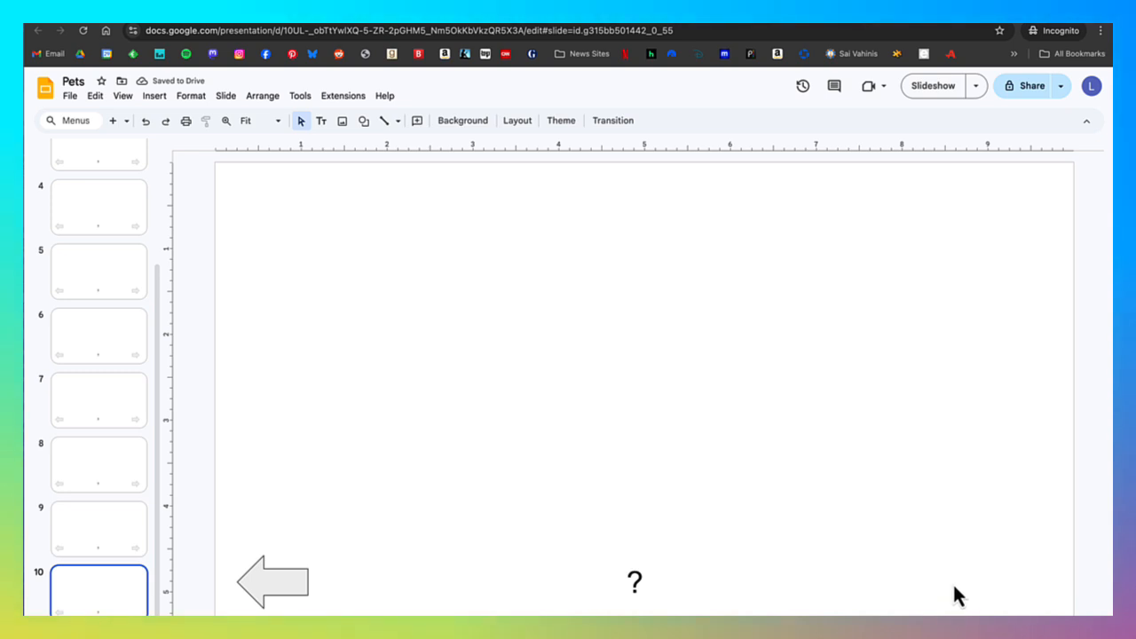
# - Copy the linked right arrow from slide 2 and paste it onto the "Pets" title slide
pyautogui.scroll(5, 76, 410)
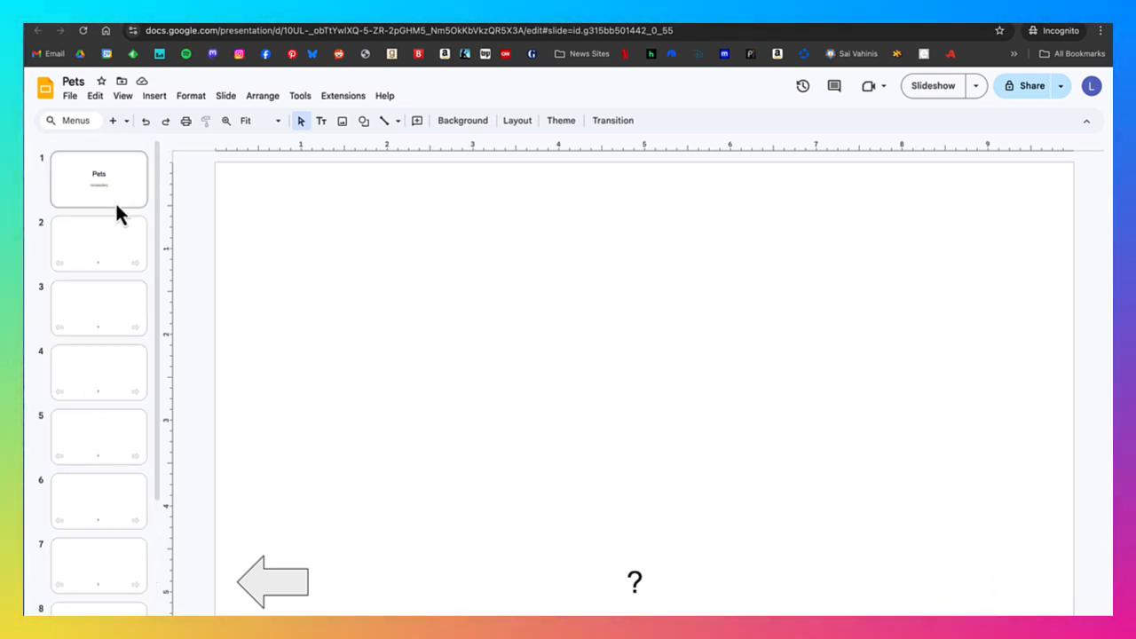
pyautogui.click(126, 255)
pyautogui.click(127, 253)
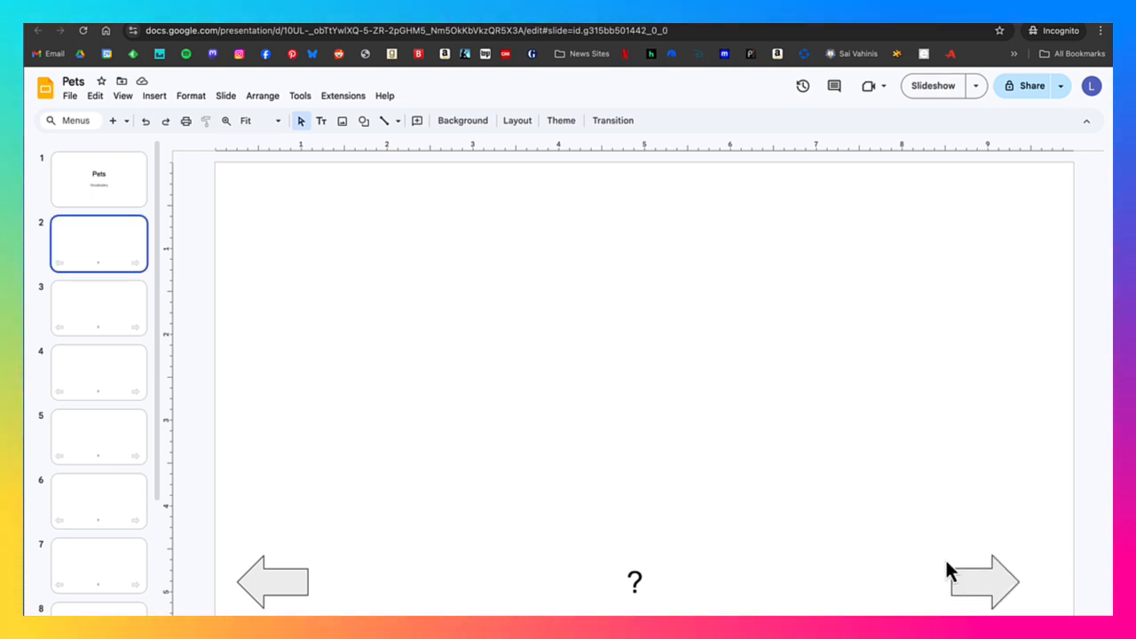
pyautogui.click(970, 578)
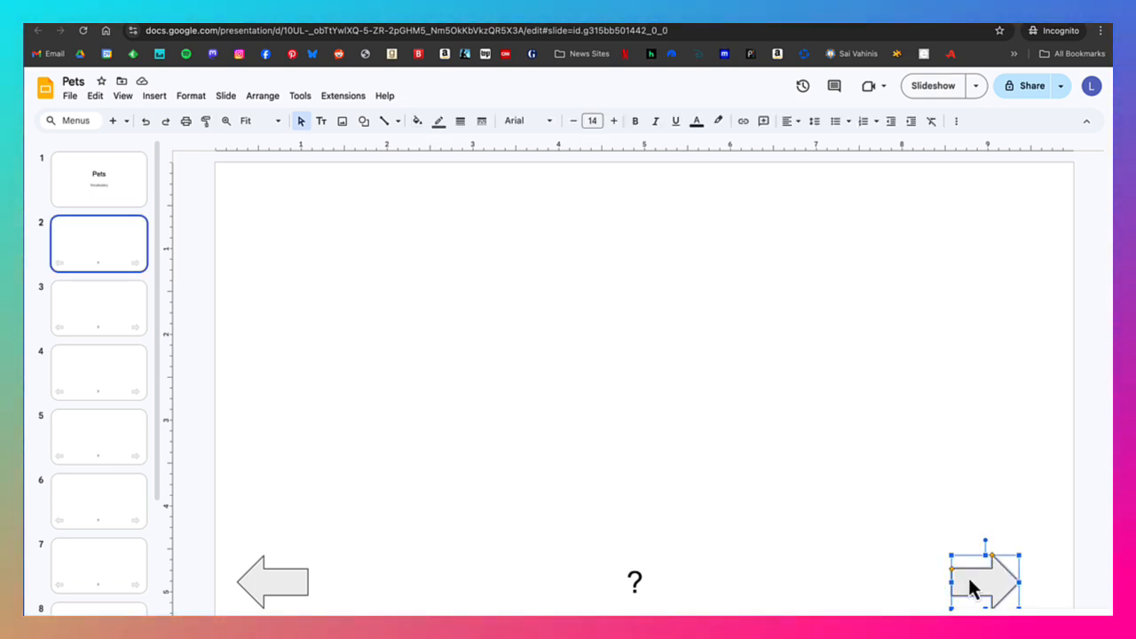
pyautogui.click(113, 203)
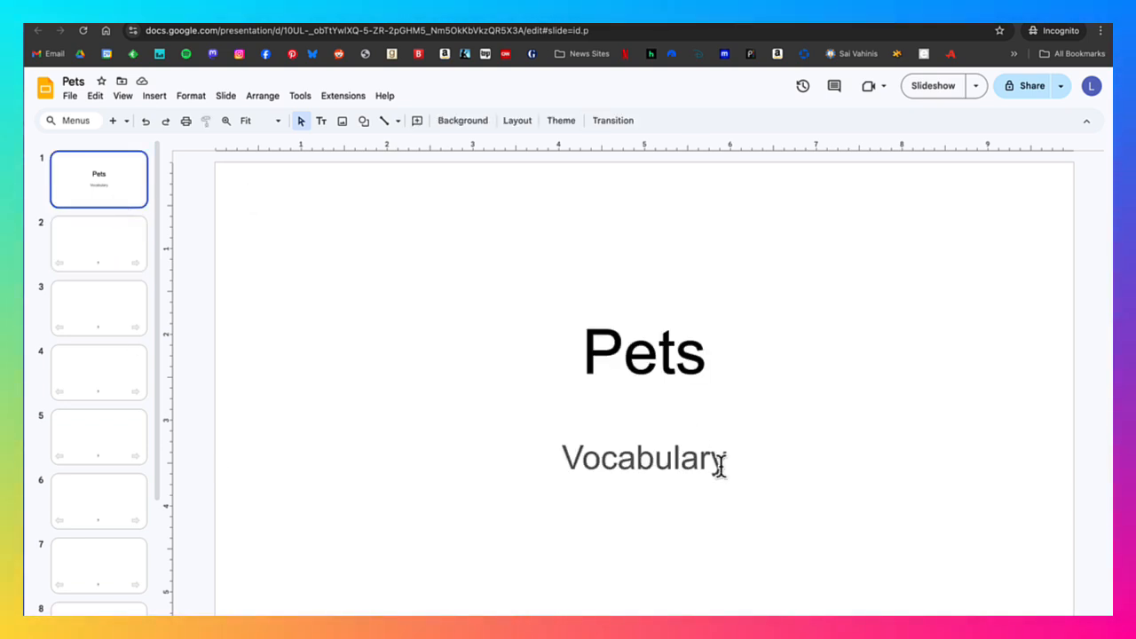
pyautogui.hotkey('ctrl', 'v')
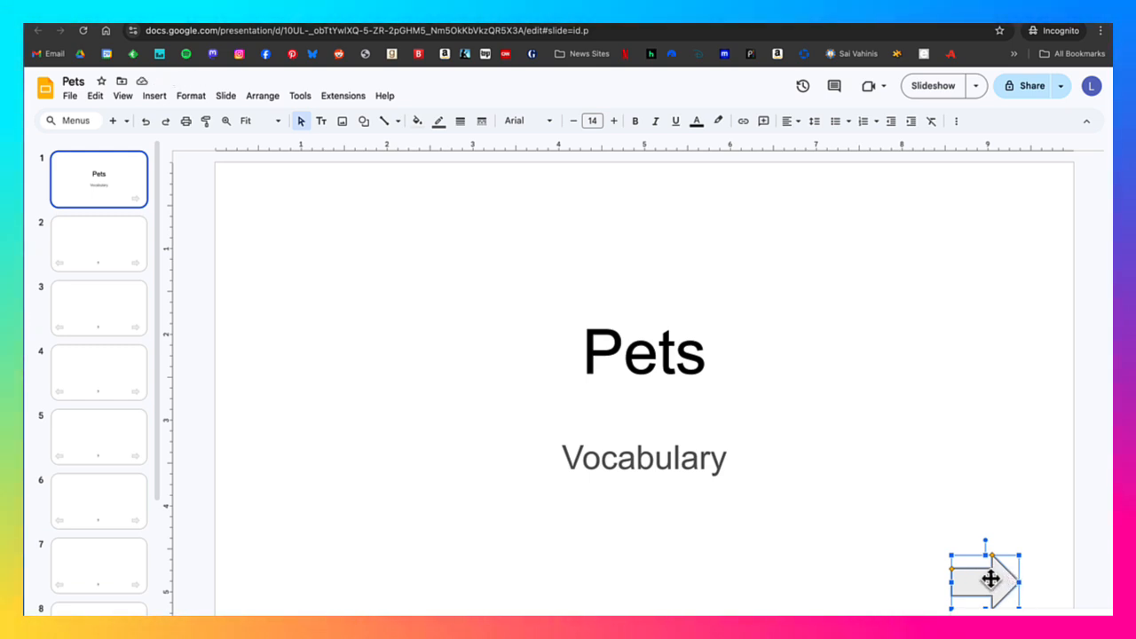
pyautogui.click(929, 568)
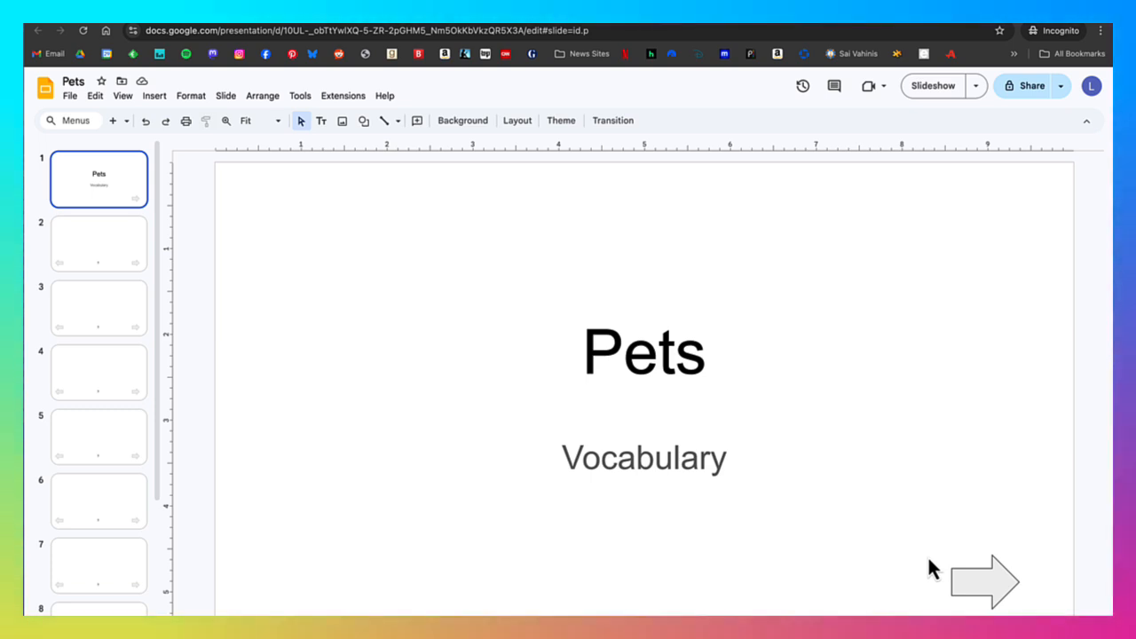